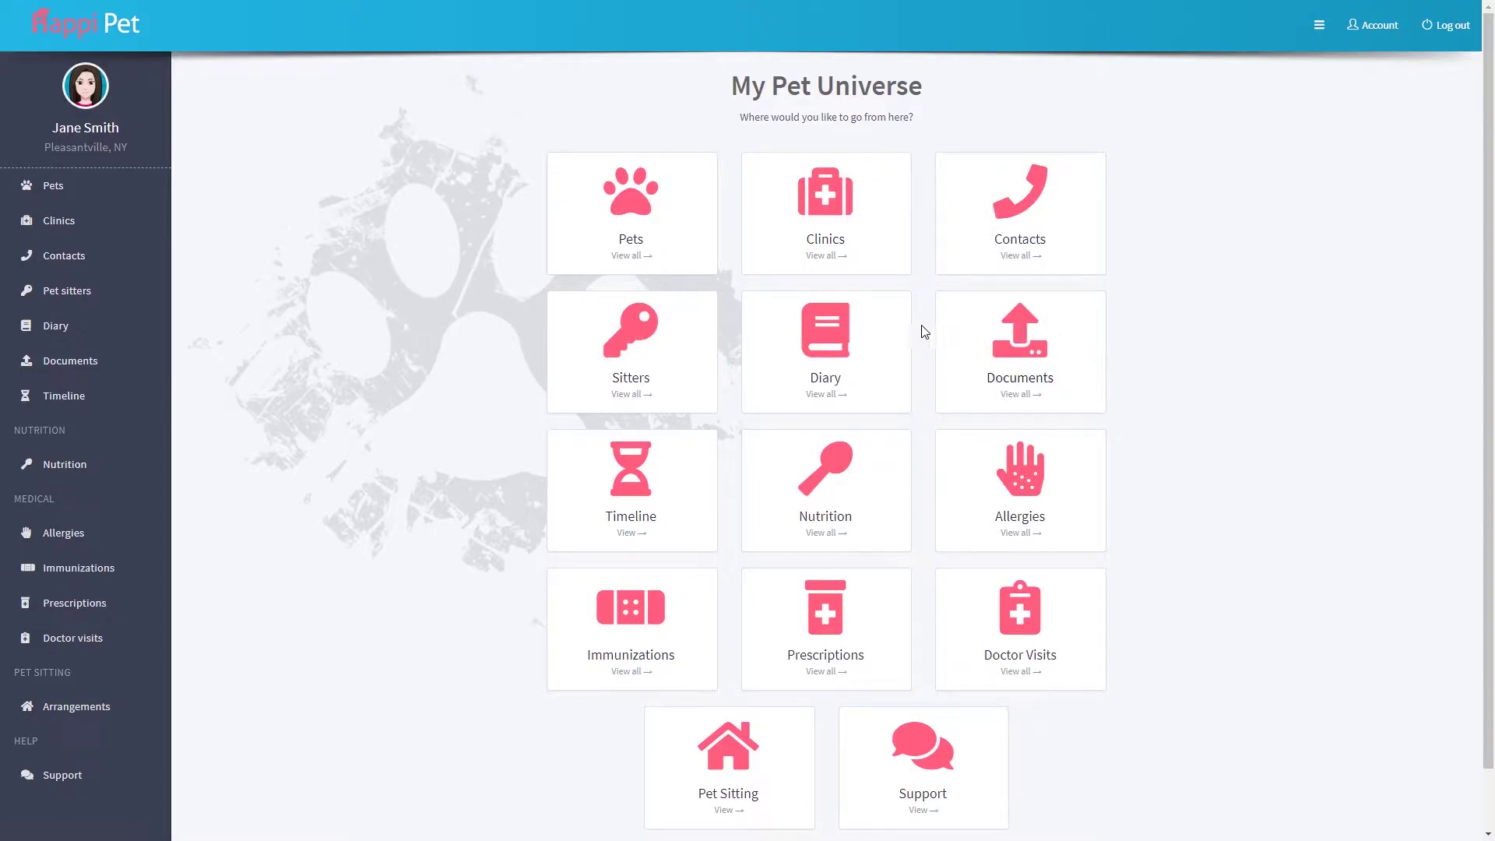
Open Wally's Documents and choose the vaccine PDF, Adoption forms.docx and Training log.txt for upload.
click(78, 370)
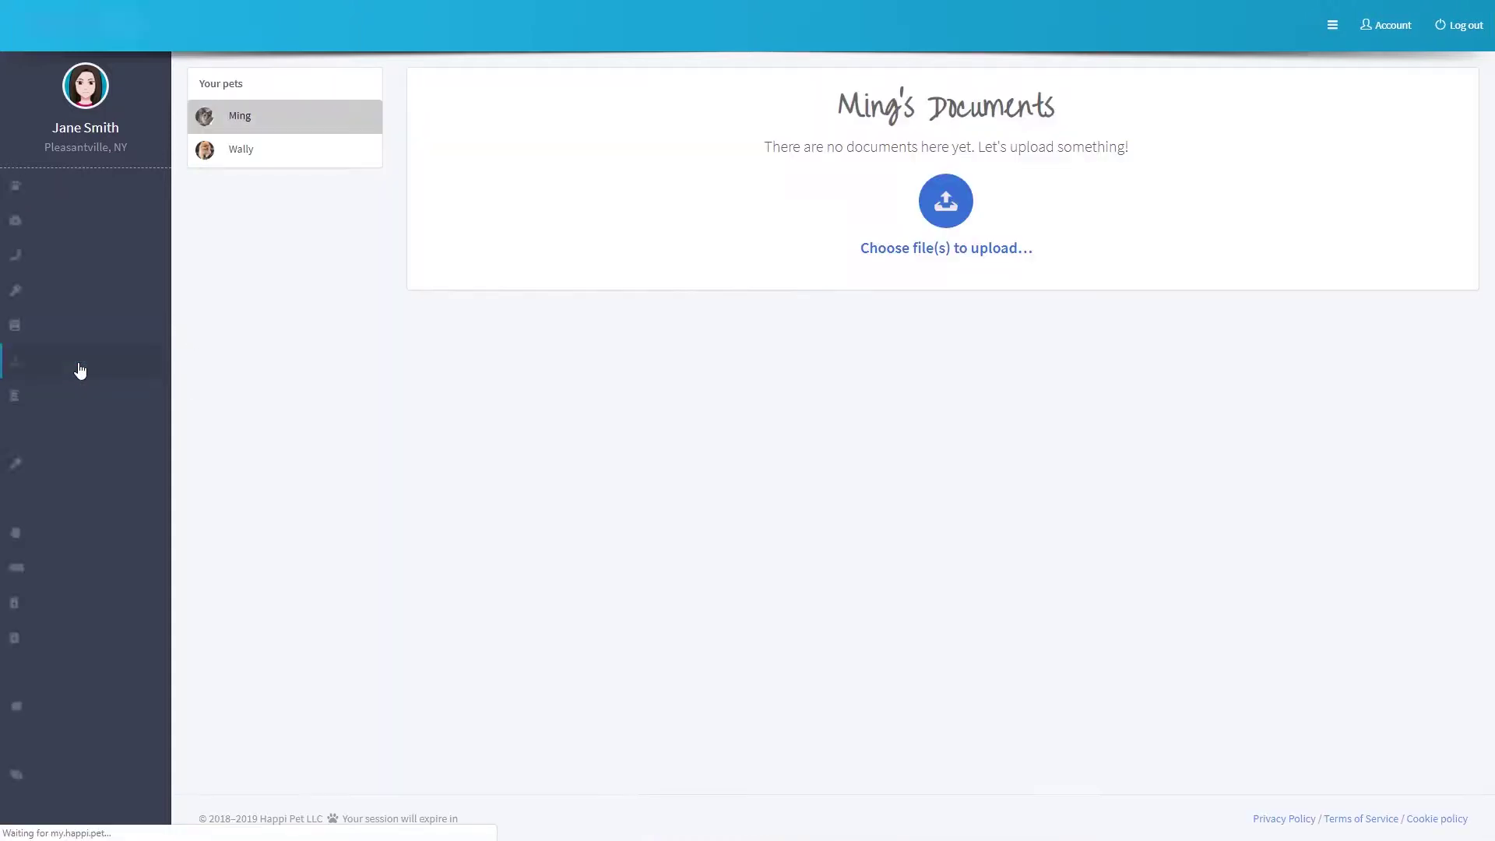
click(237, 159)
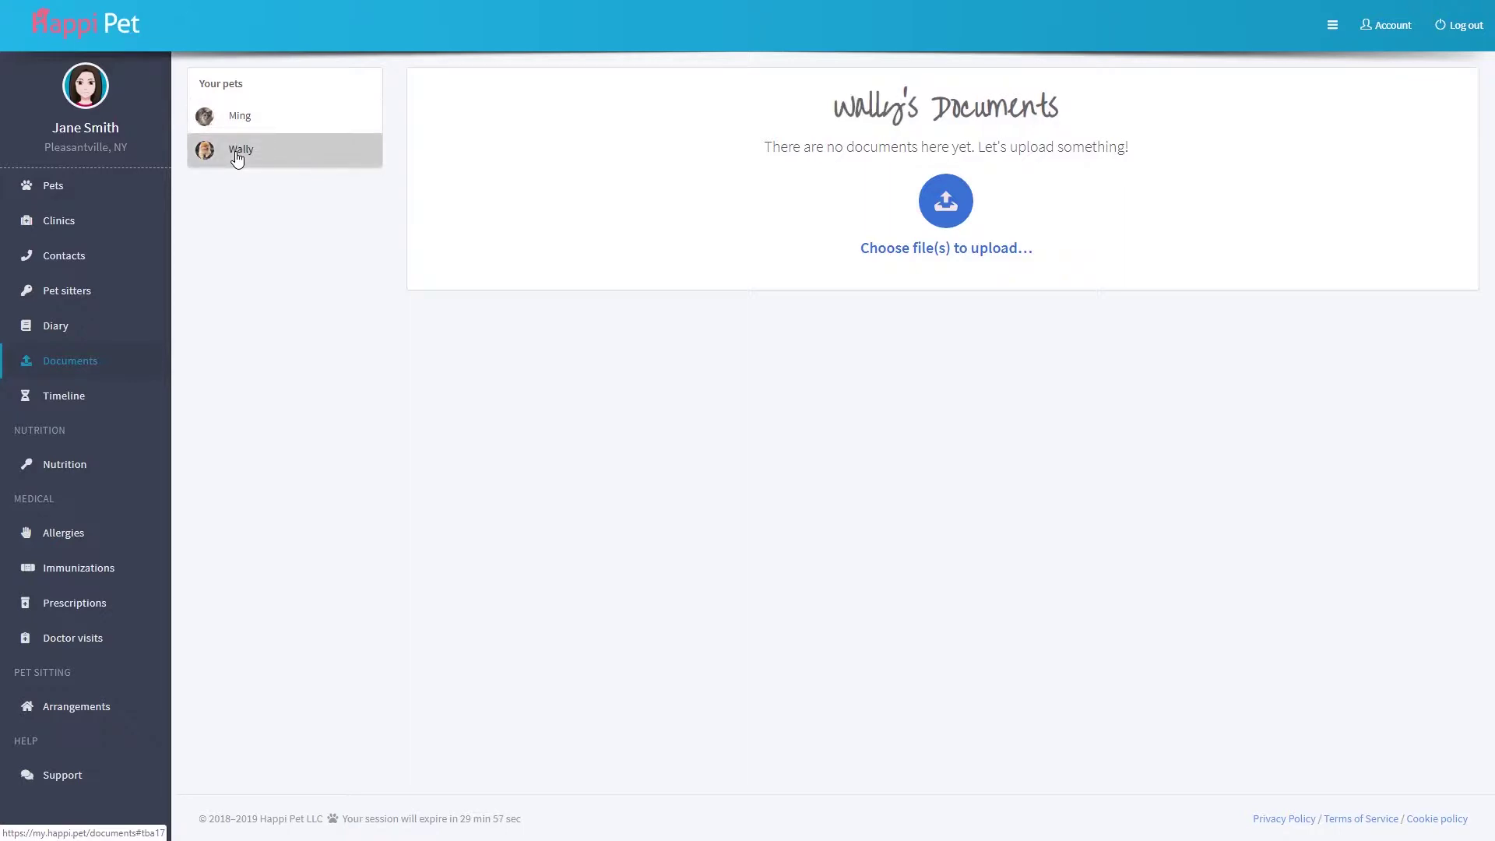
click(960, 209)
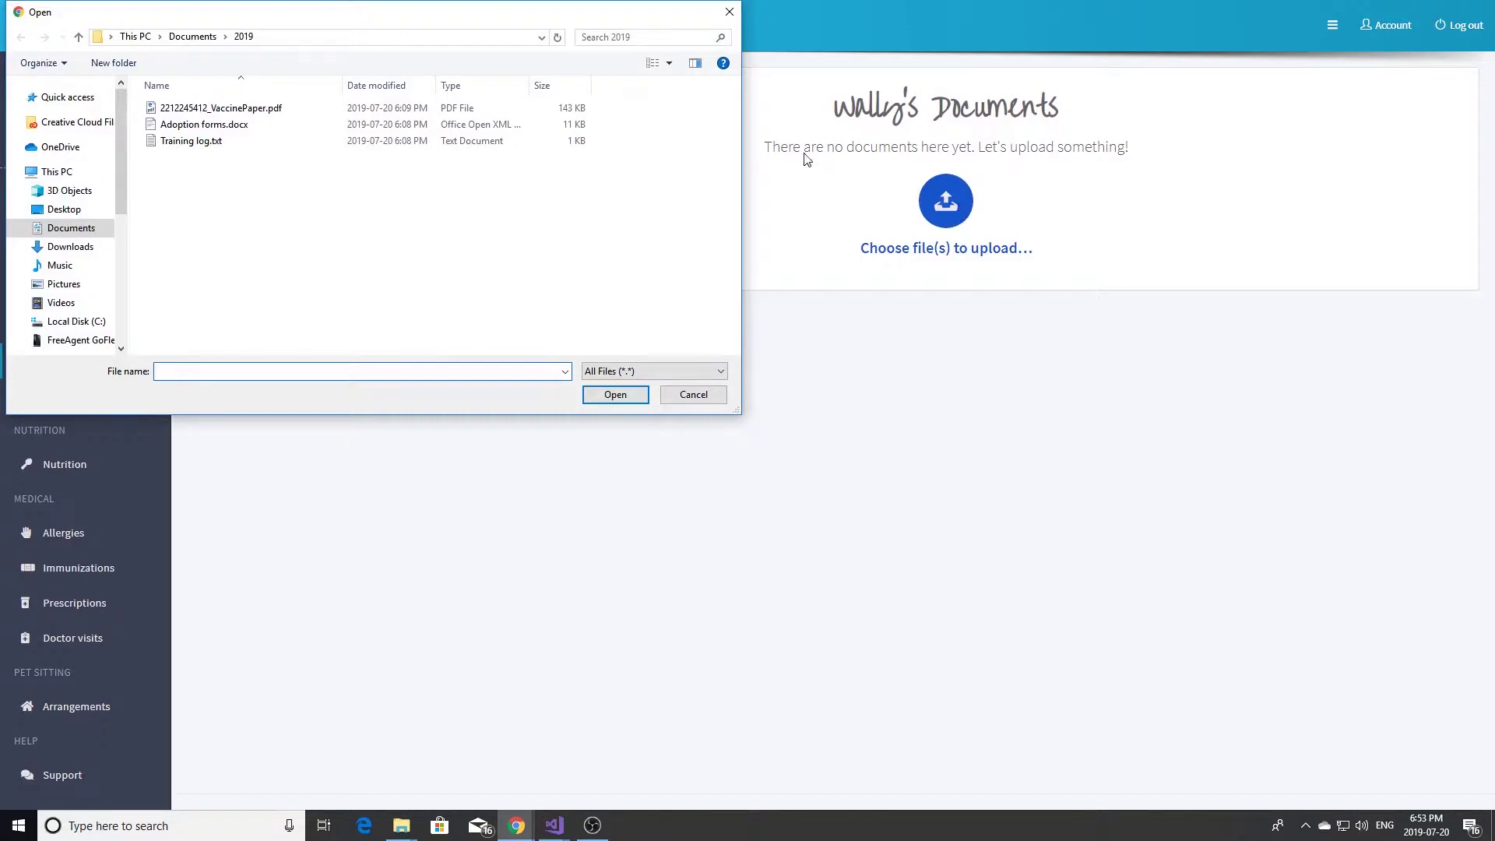
click(219, 111)
shift+click(218, 141)
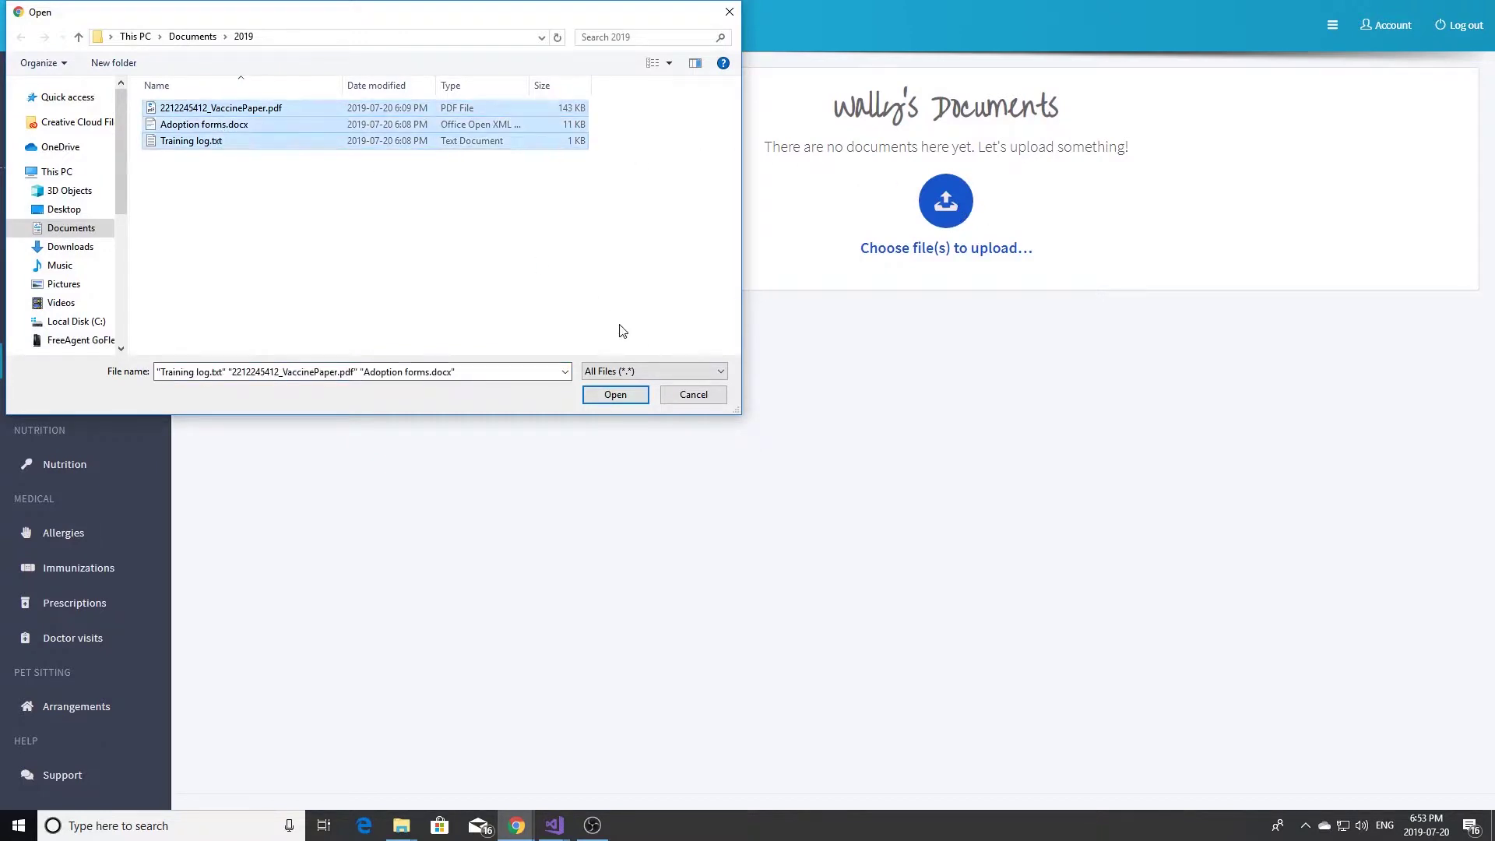
click(620, 394)
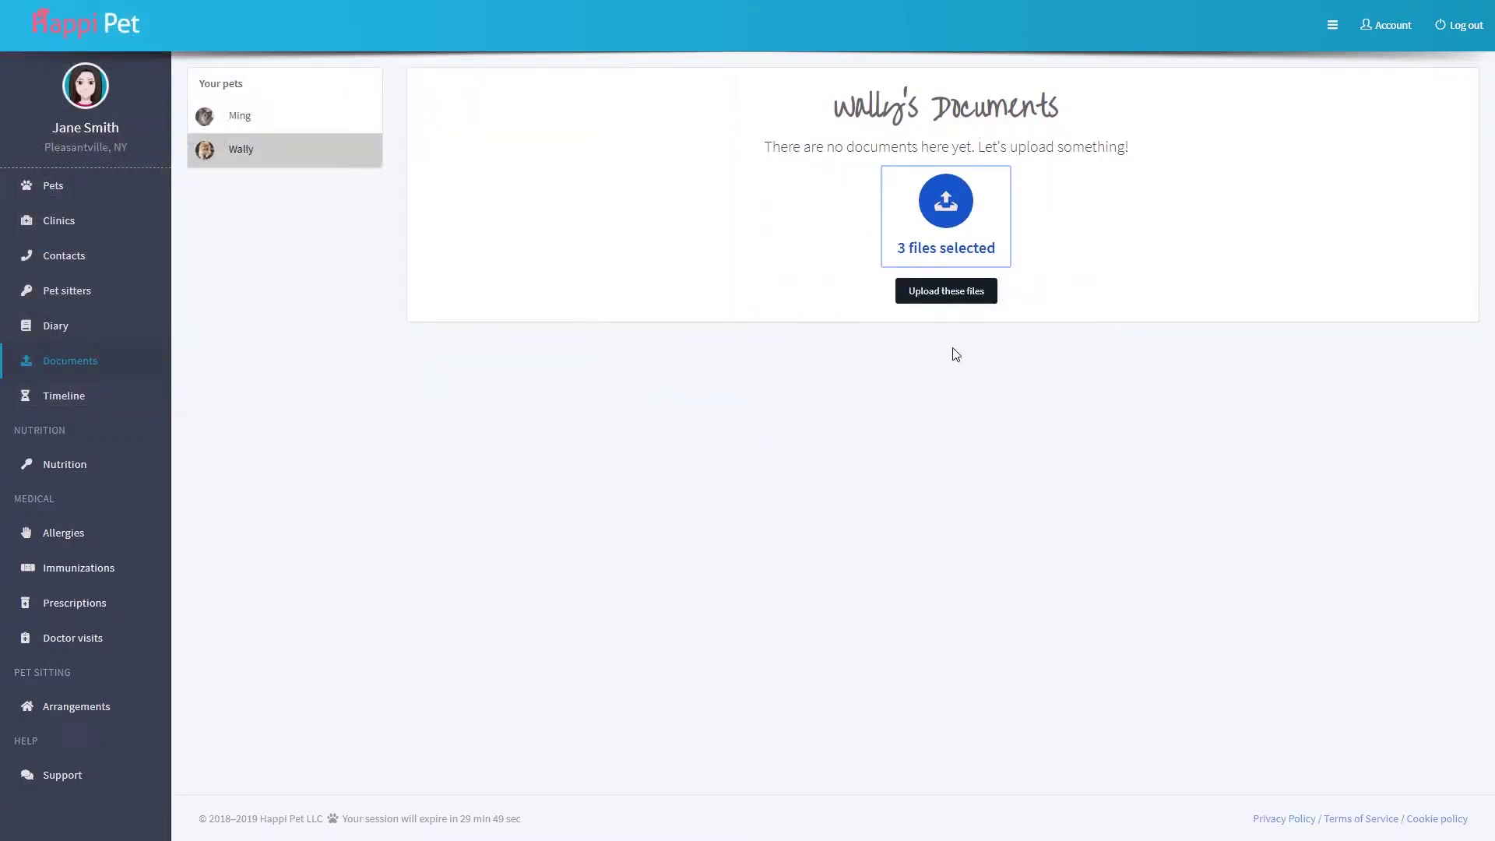
Upload the three chosen files to Wally's Documents list.
click(960, 281)
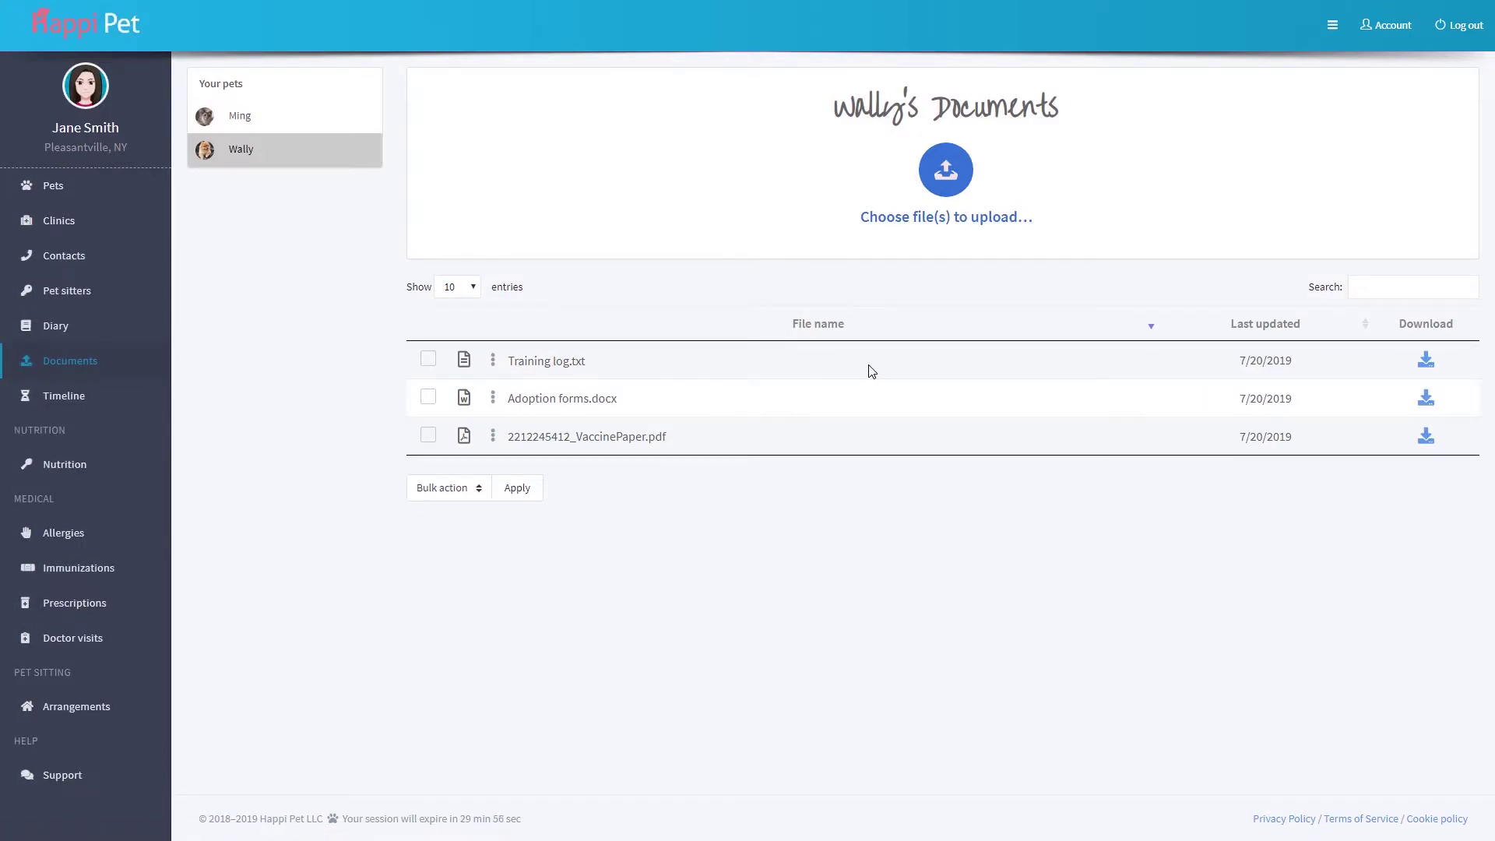
Edit the vaccine PDF: title 'Wally's immunizations', description 'Wally's immunization records up to 7/20/2018'.
click(493, 437)
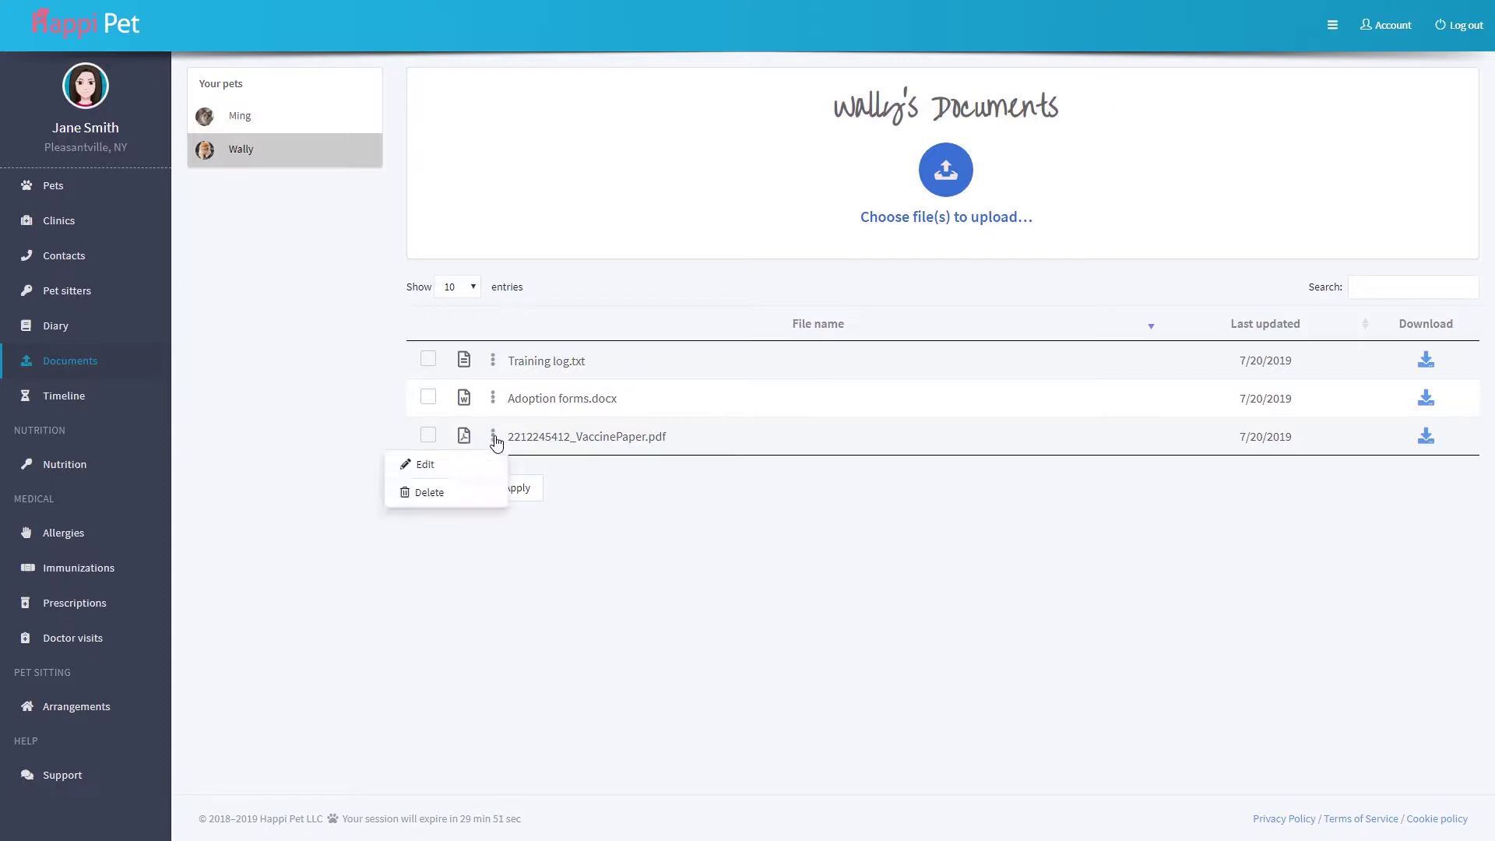
click(431, 465)
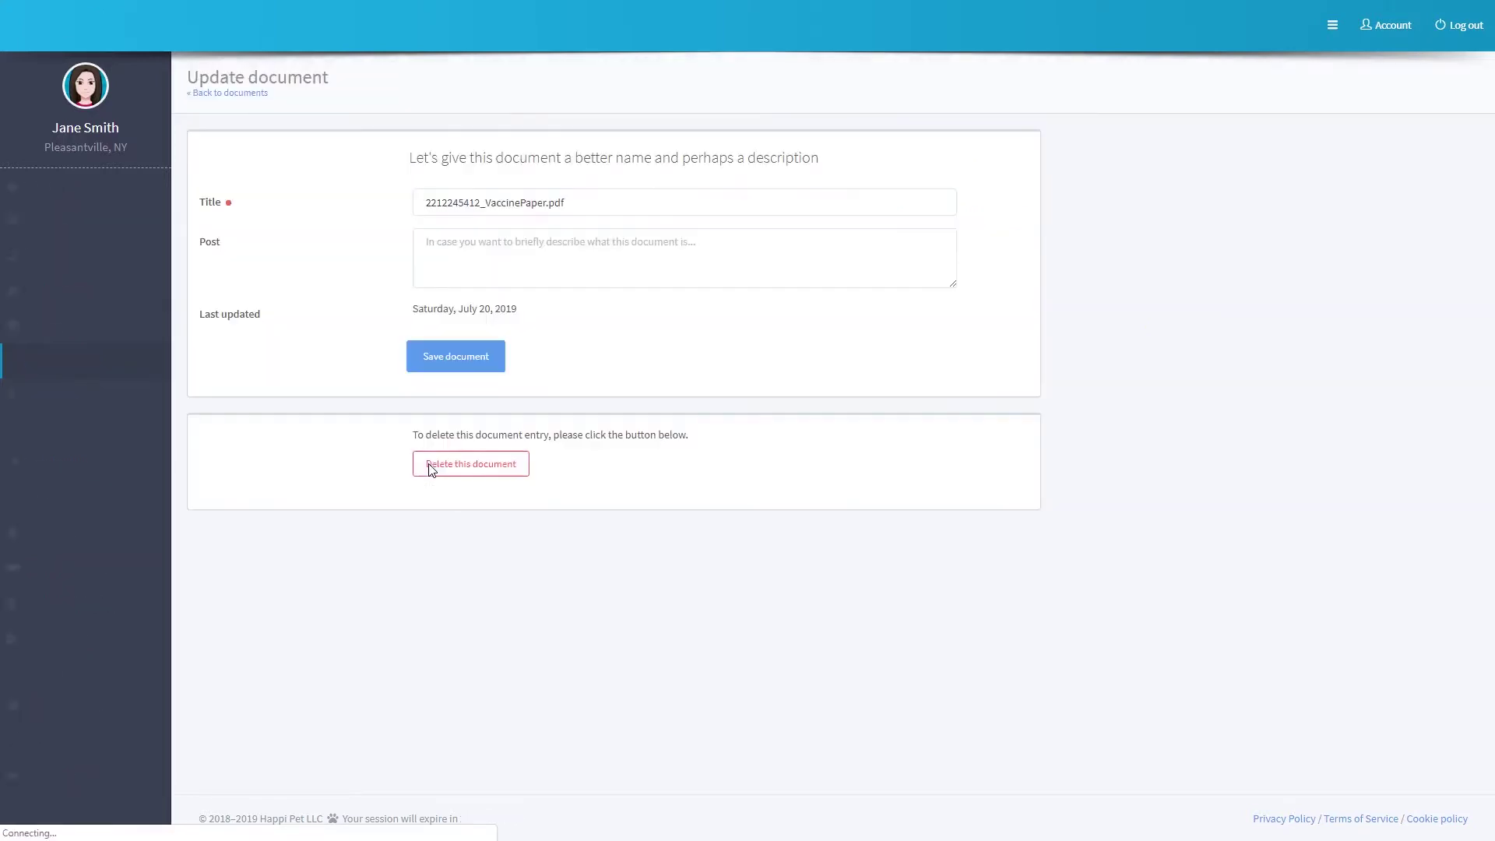
click(625, 202)
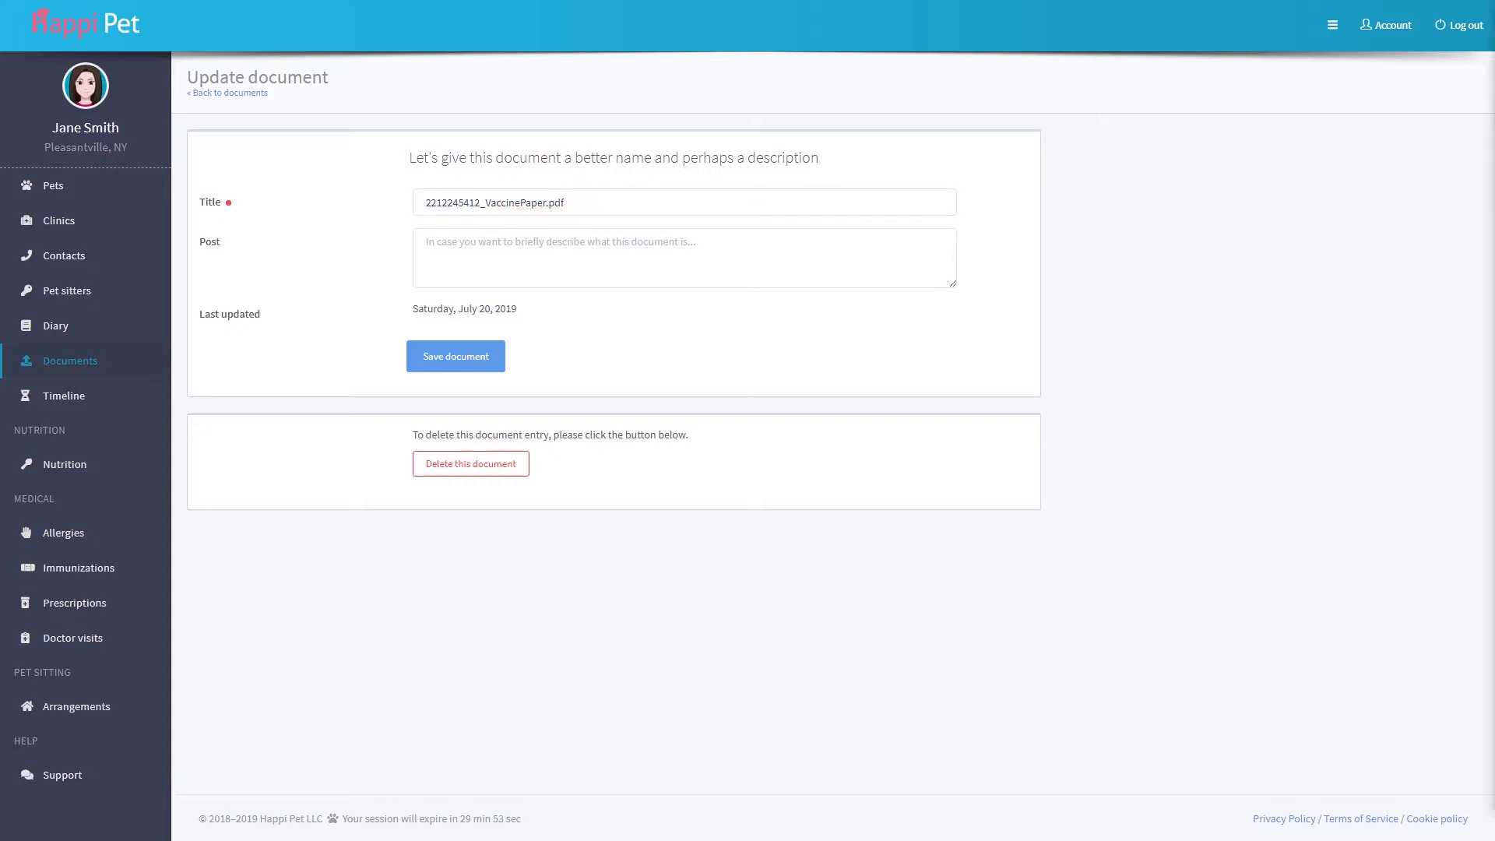
click(548, 202)
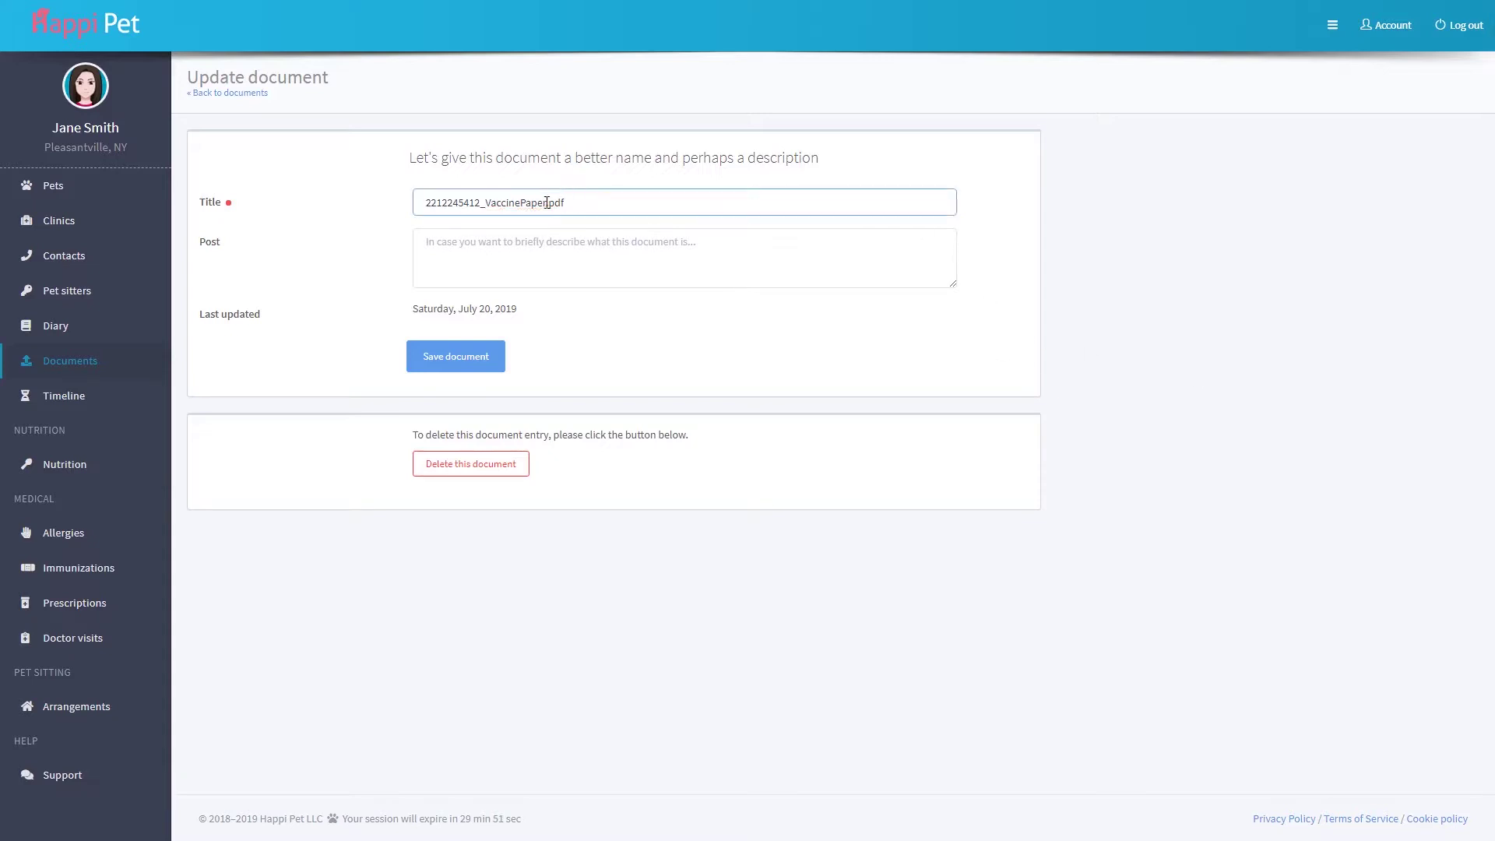
drag(547, 202, 403, 209)
text(Wally's immunizations)
click(821, 267)
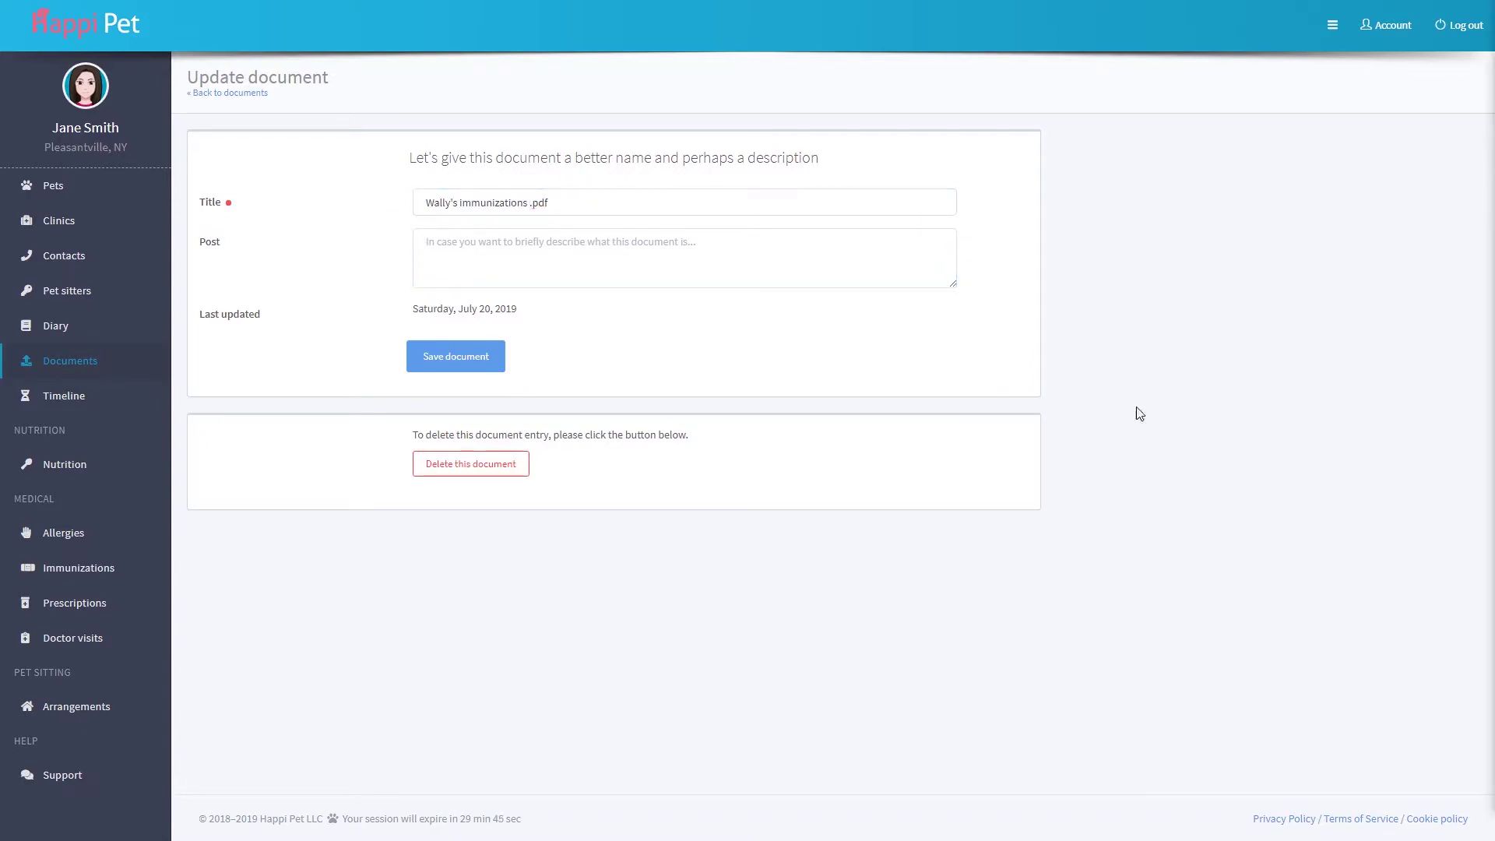
click(748, 265)
text(Wally's immunization records up to 7/20/2018)
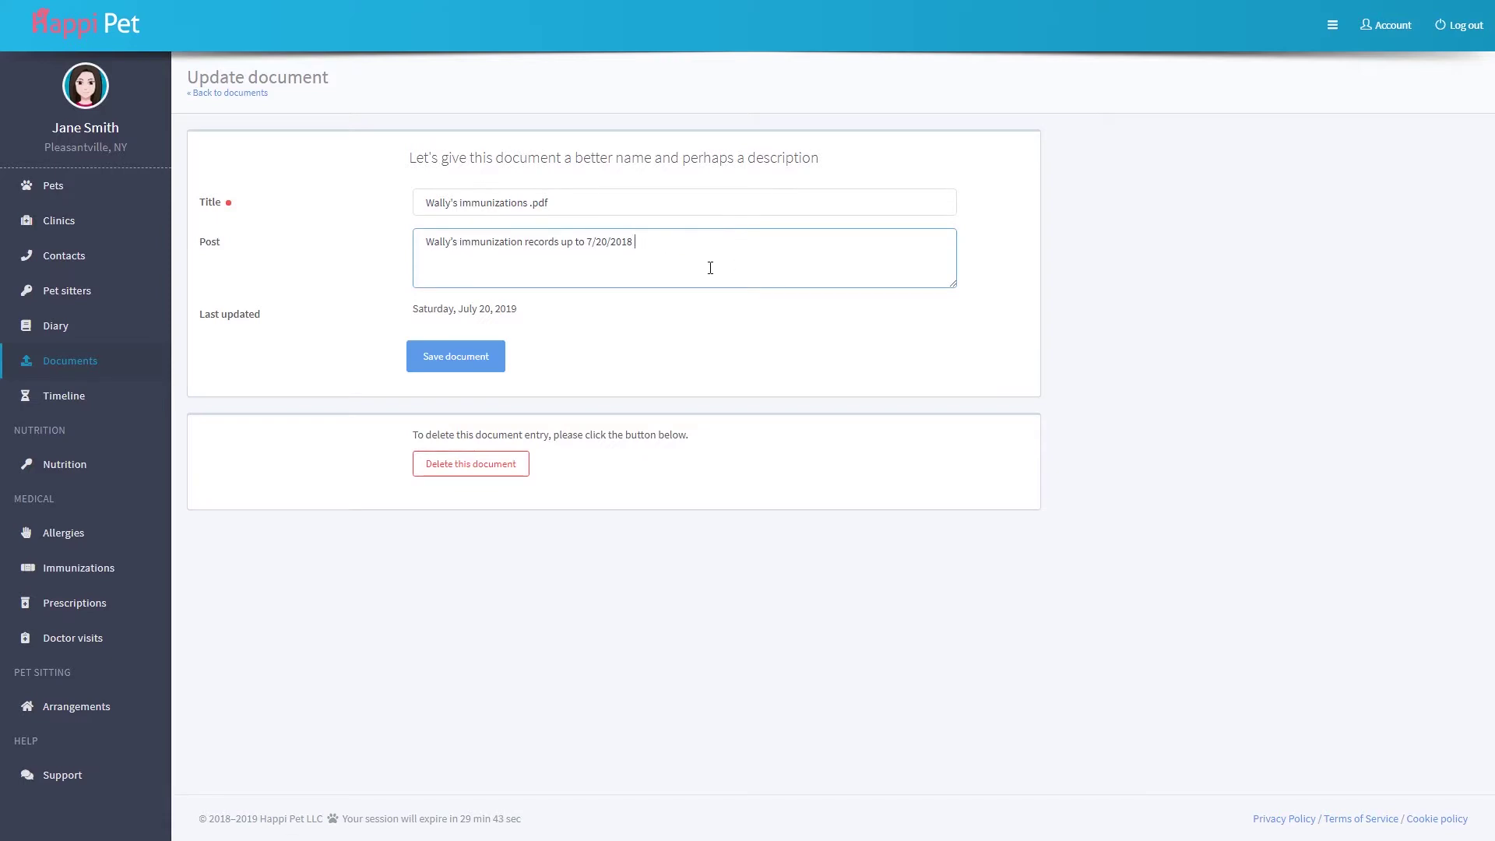
Save the PDF's new title and description, returning to Wally's Documents list.
click(474, 365)
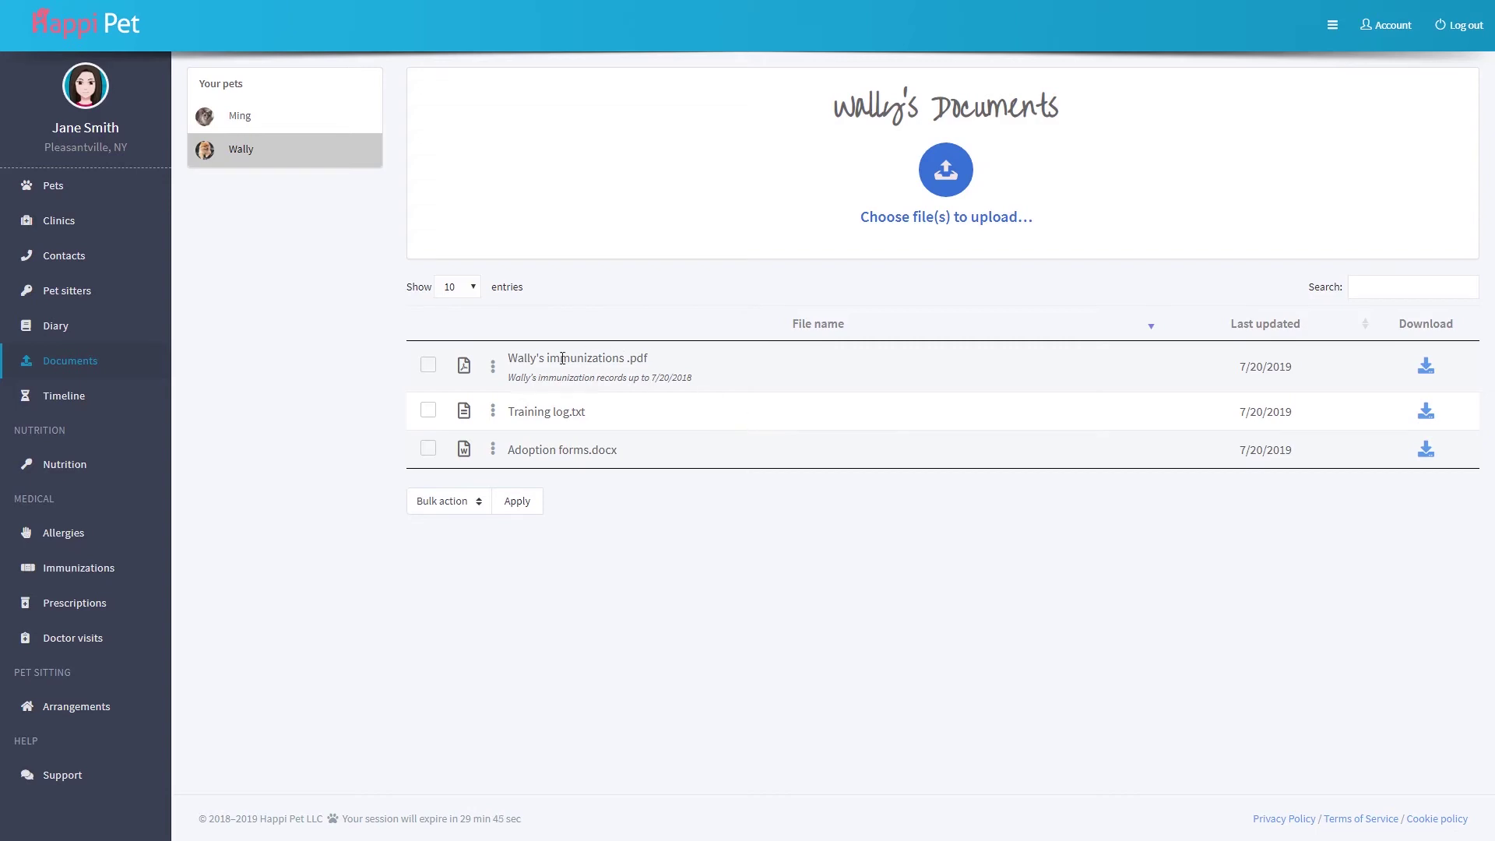
Delete Training log.txt from Wally's Documents and confirm the deletion.
click(492, 411)
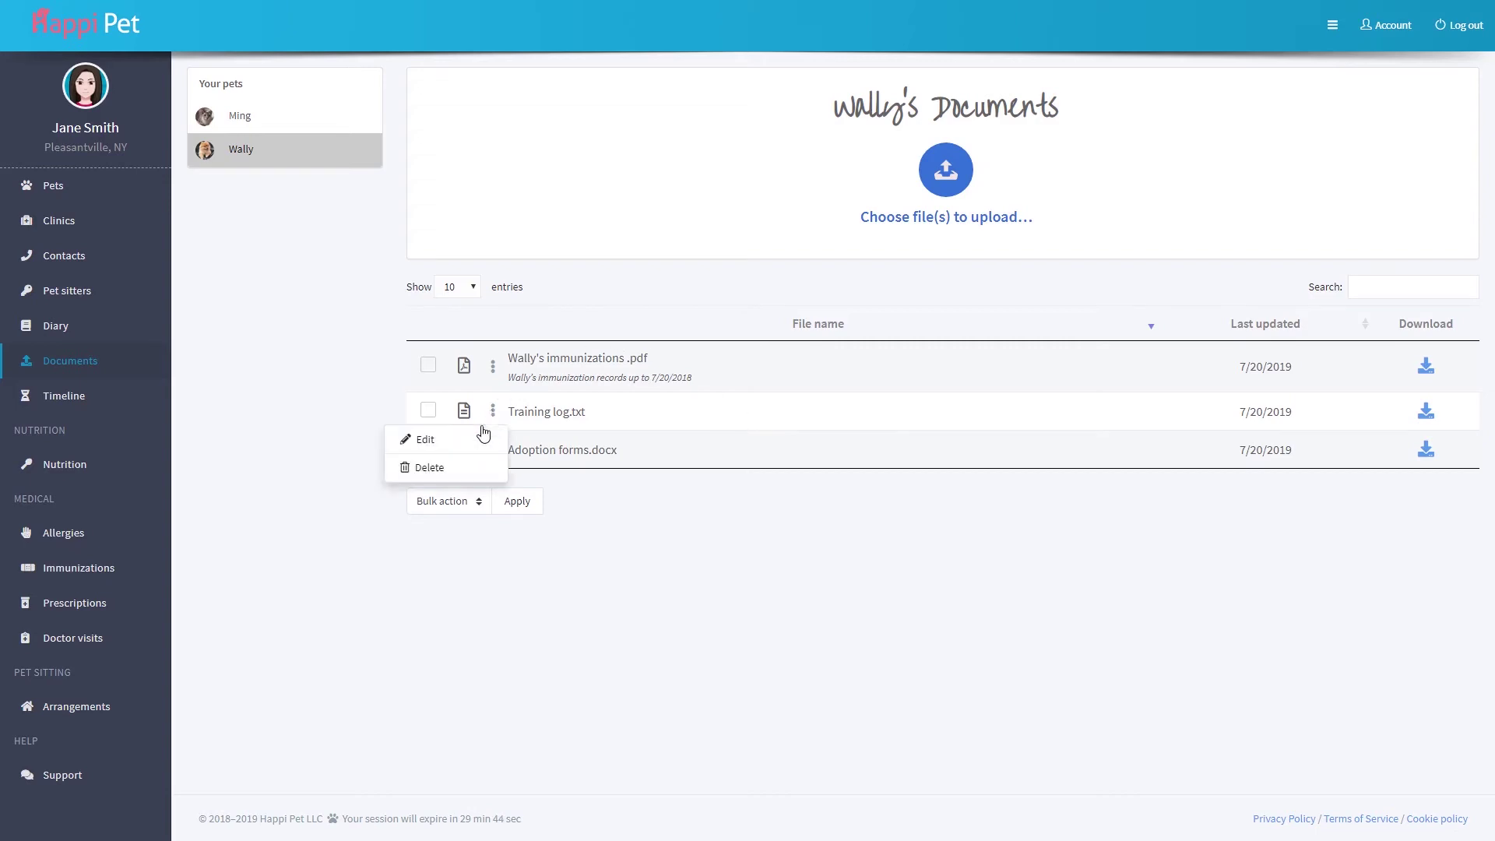
click(431, 468)
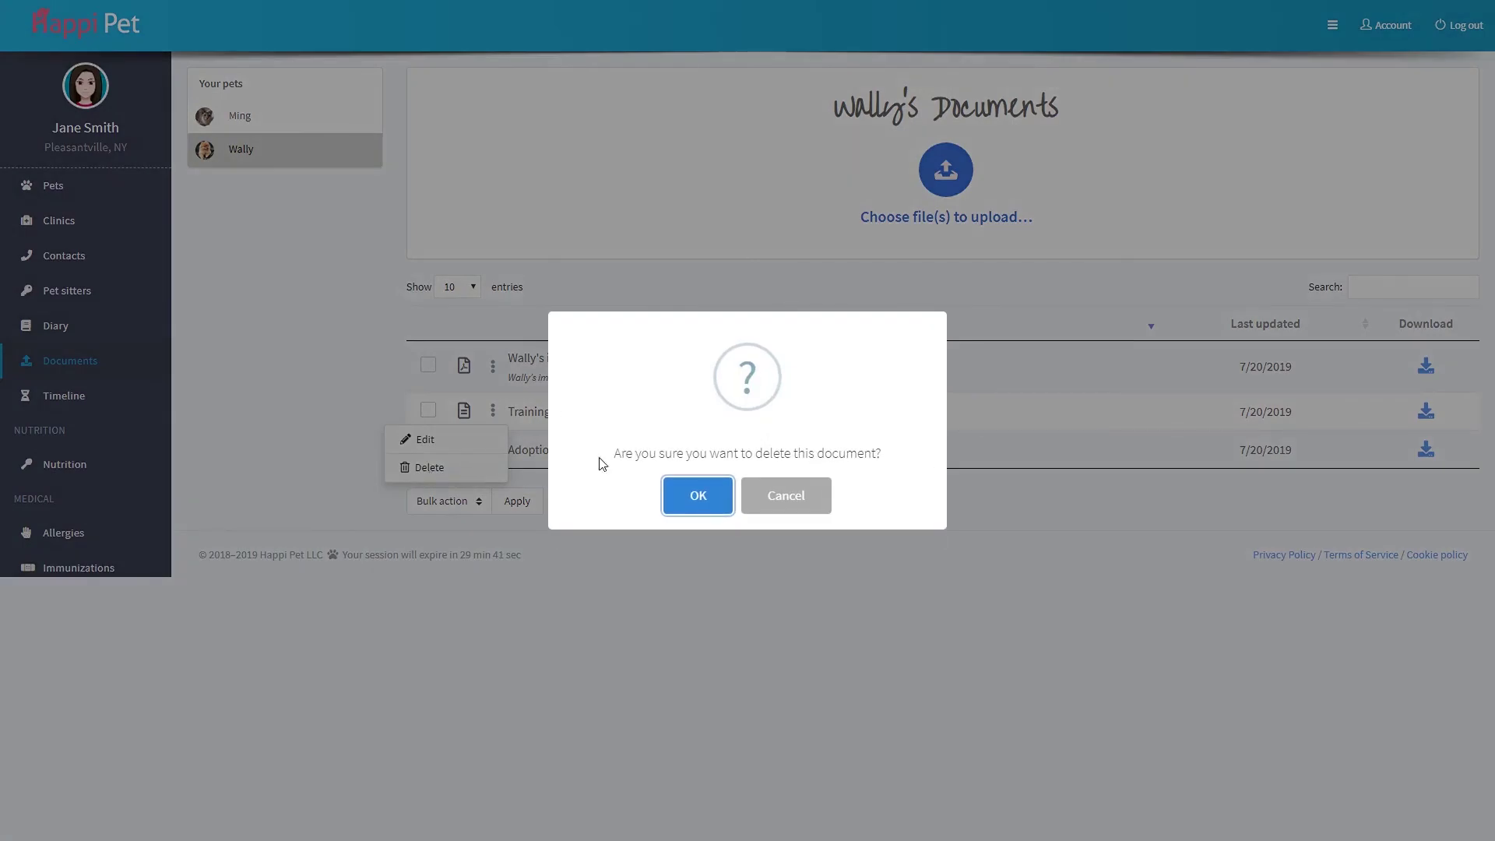
click(705, 501)
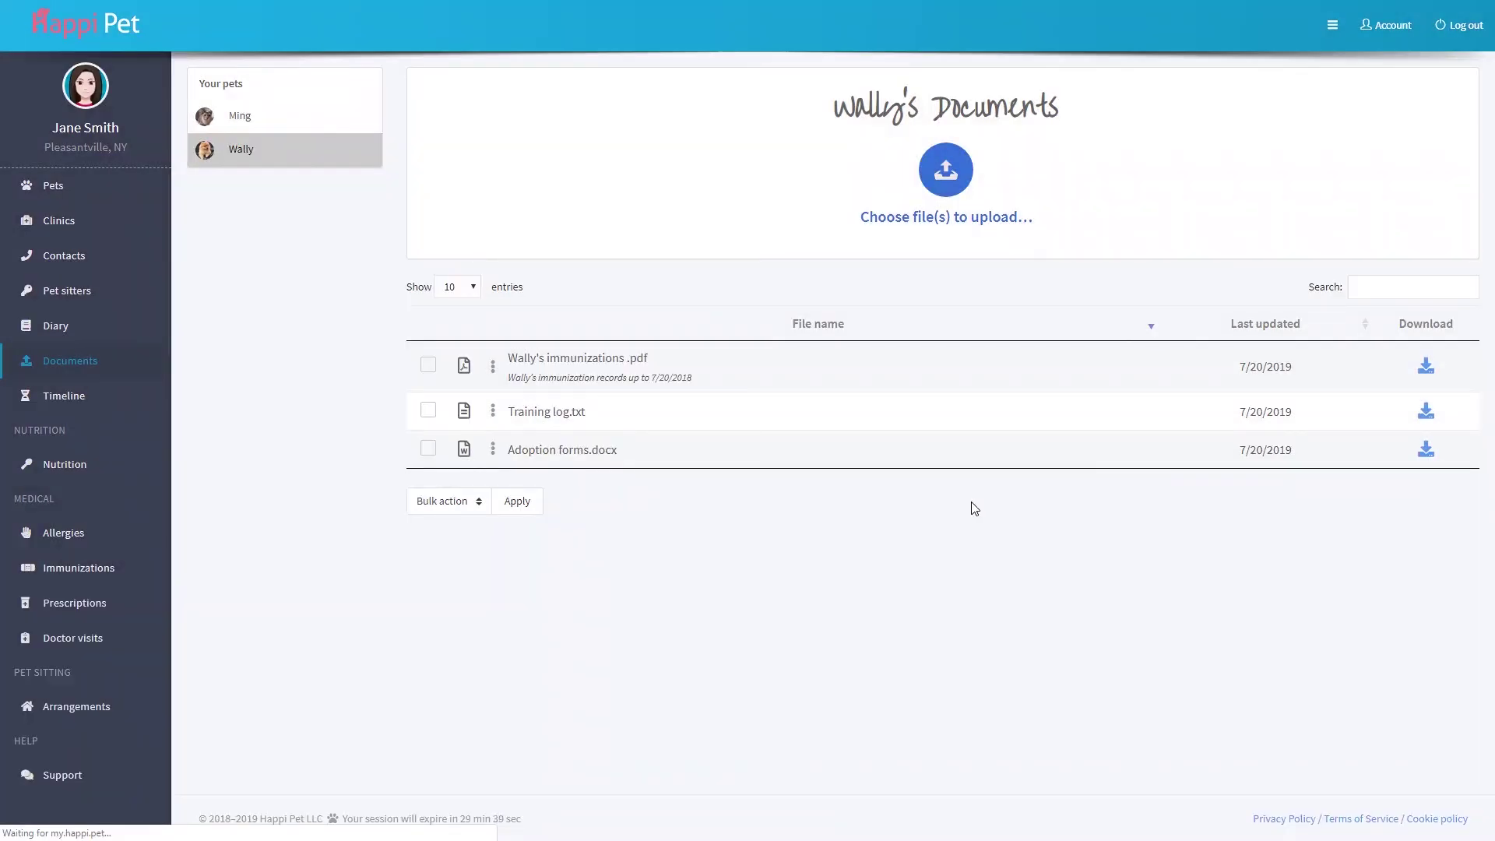